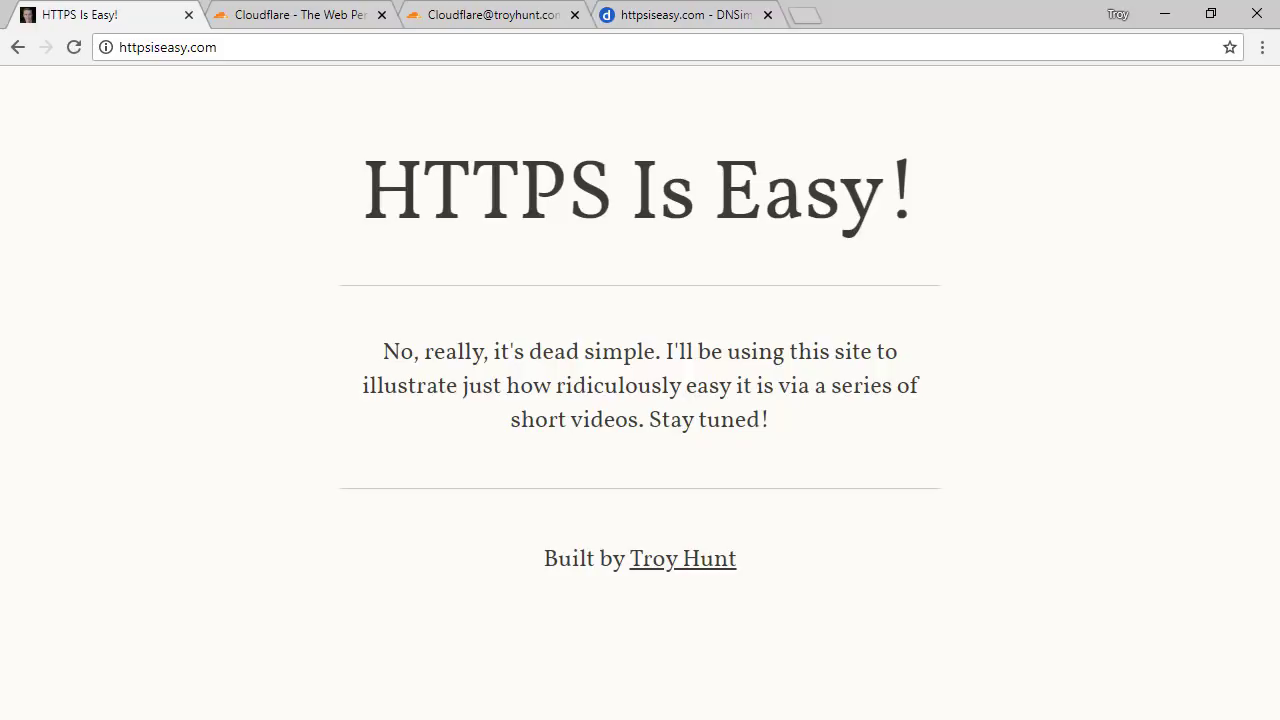
# Step: Add httpsiseasy.com as a new site in the Cloudflare dashboard
pyautogui.click(331, 20)
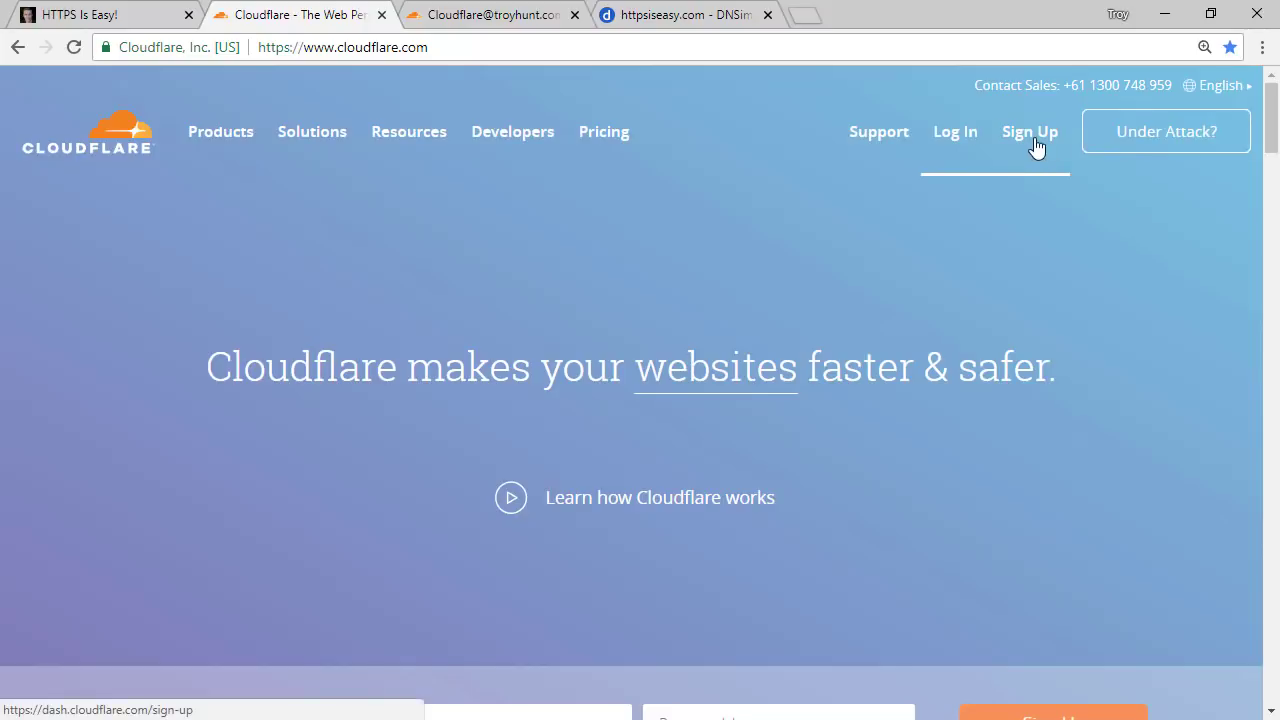
pyautogui.click(468, 16)
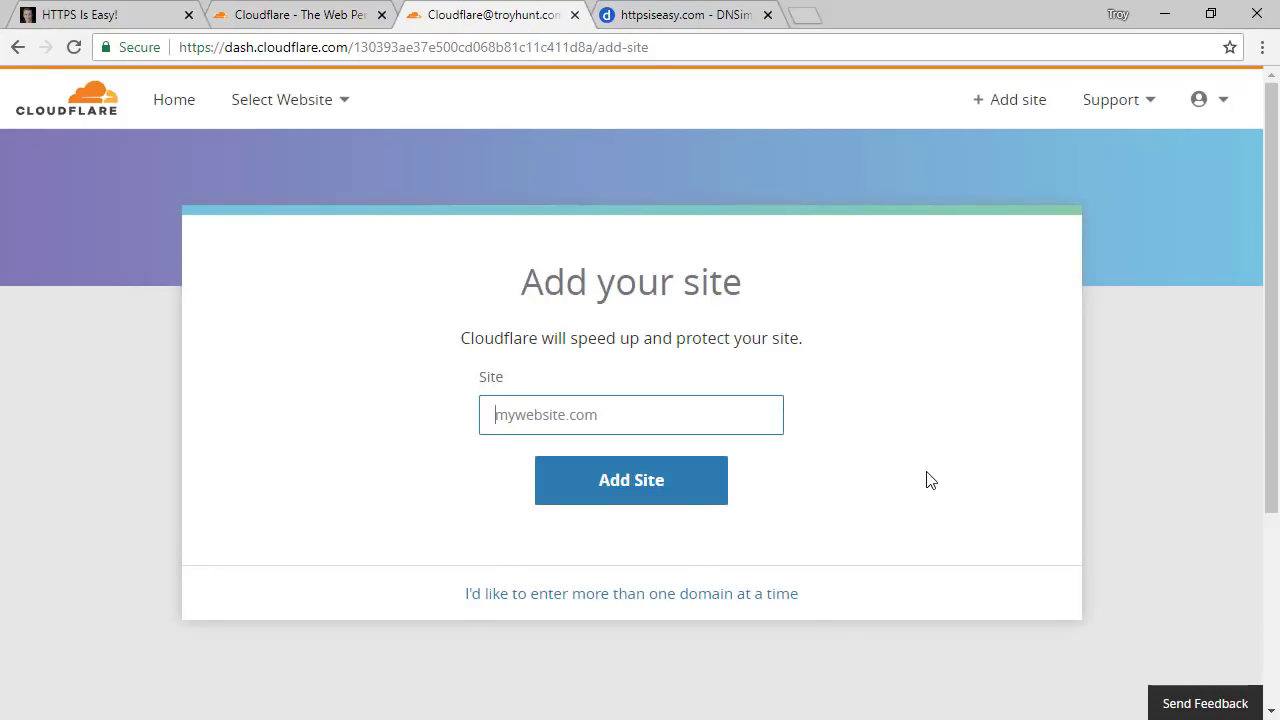
pyautogui.write('httpsis')
pyautogui.write('easy.com')
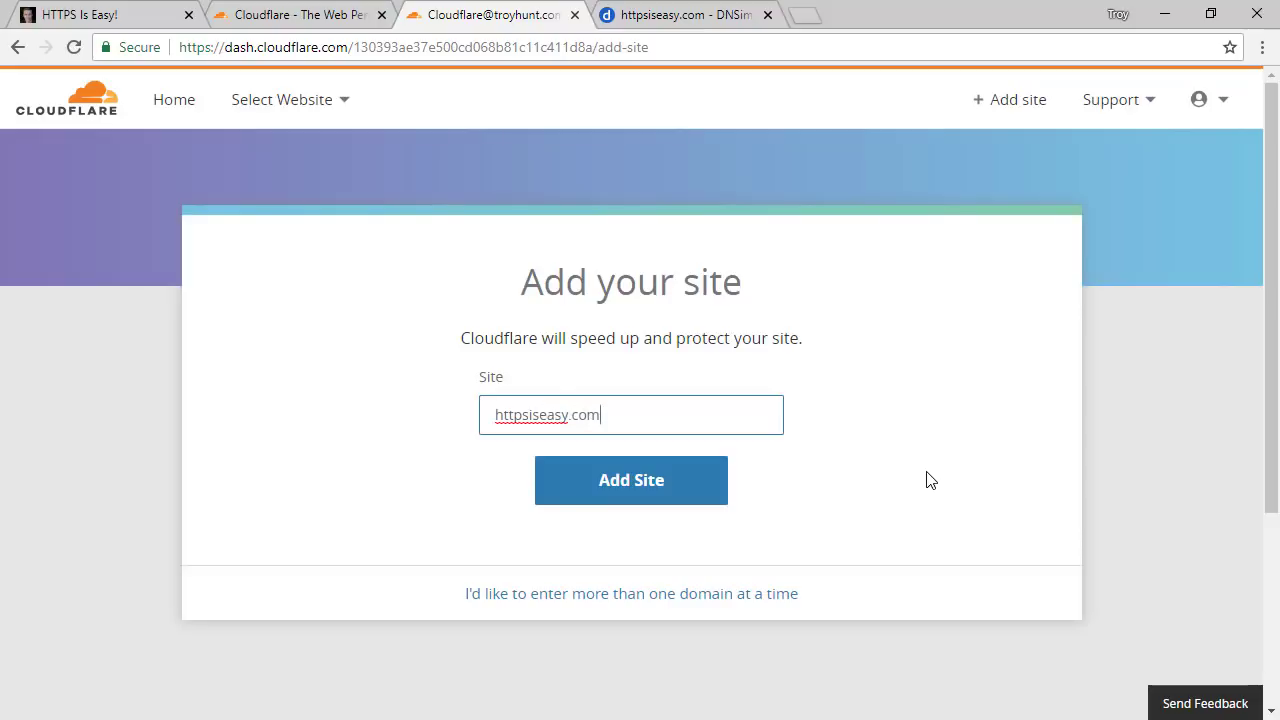
pyautogui.click(650, 488)
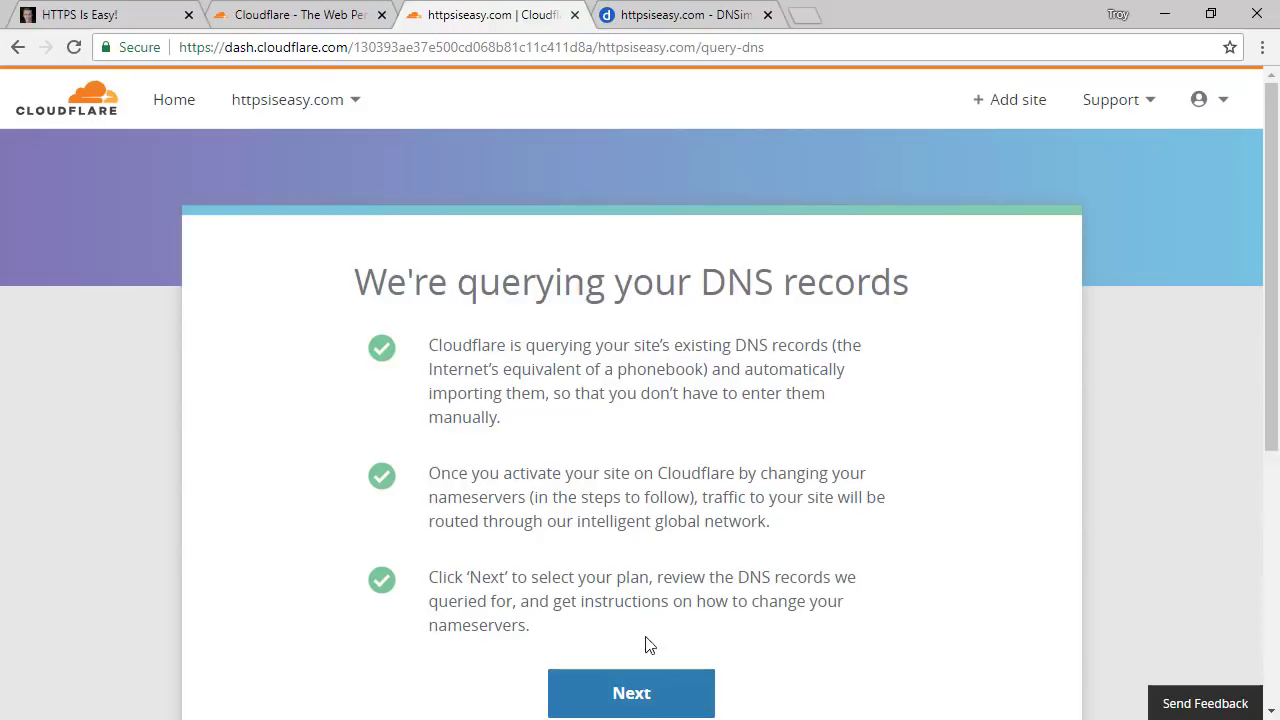
# Step: Choose and purchase the Free $0/month plan for httpsiseasy.com
pyautogui.click(648, 693)
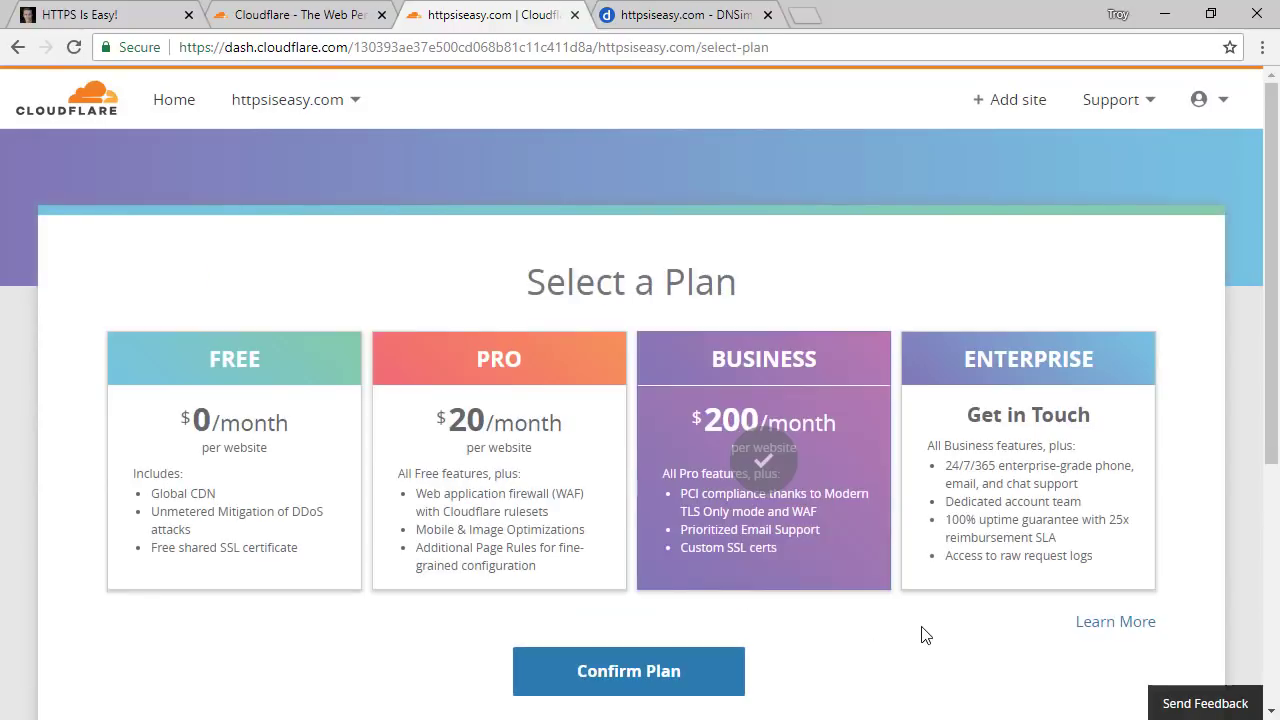
pyautogui.click(240, 361)
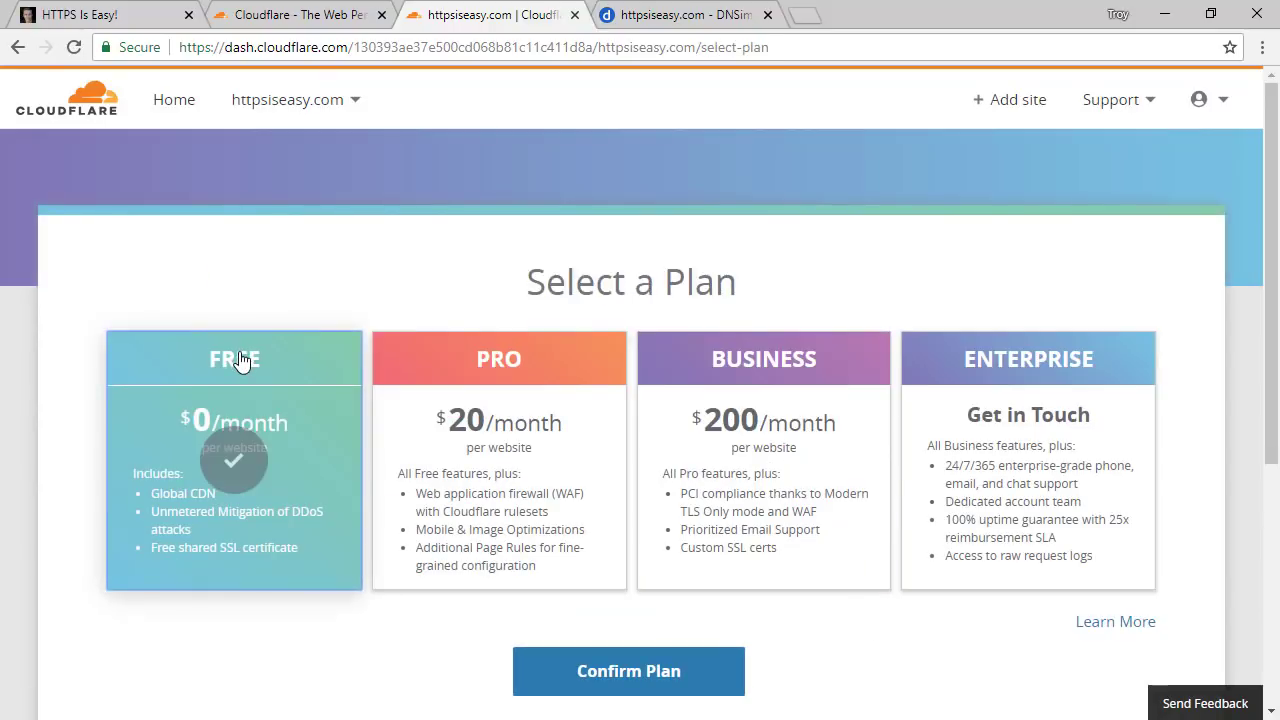
pyautogui.click(694, 673)
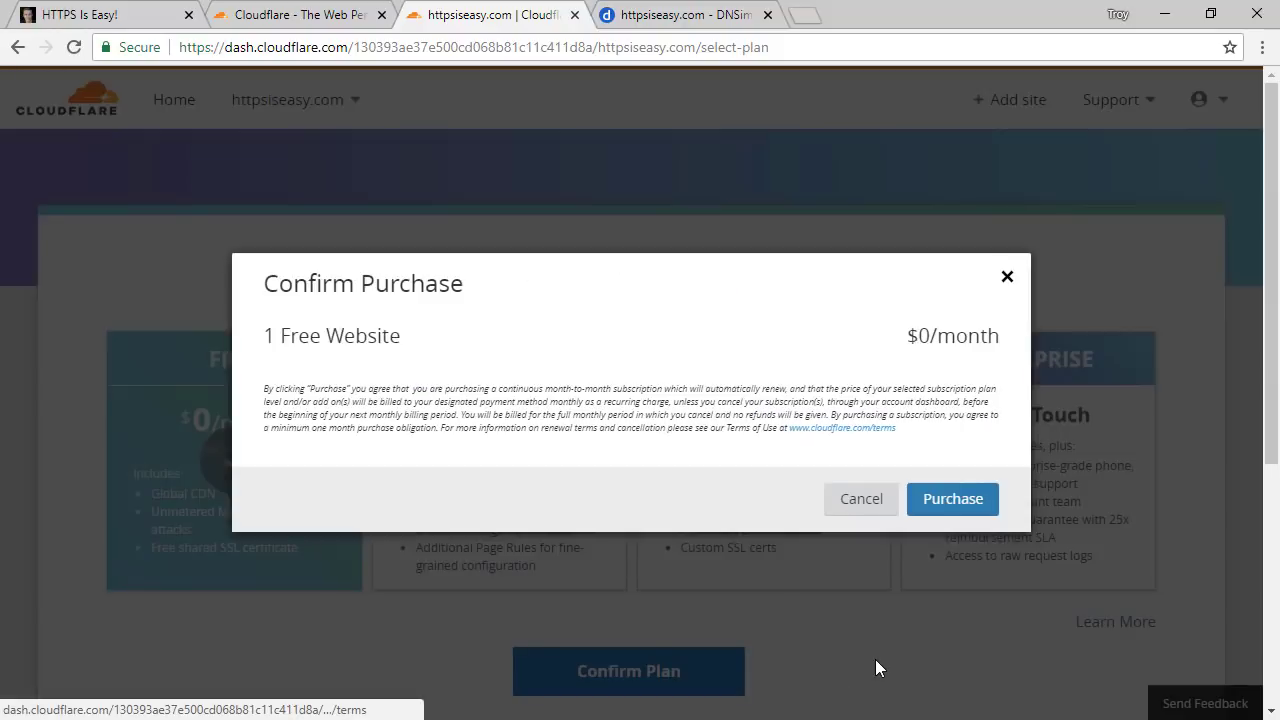
pyautogui.click(935, 509)
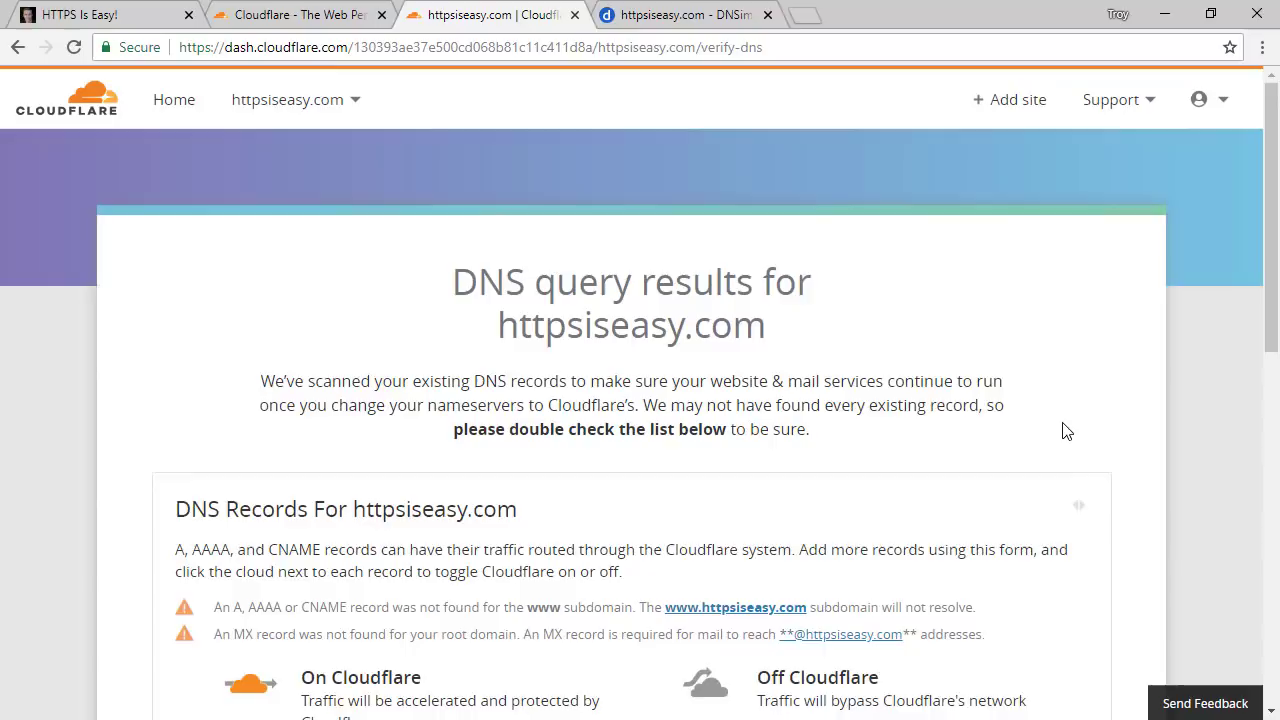
# Step: Review the imported A and TXT records and continue to the nameserver instructions
pyautogui.scroll(-2, 1064, 429)
pyautogui.scroll(-2, 1064, 429)
pyautogui.scroll(-1, 1168, 453)
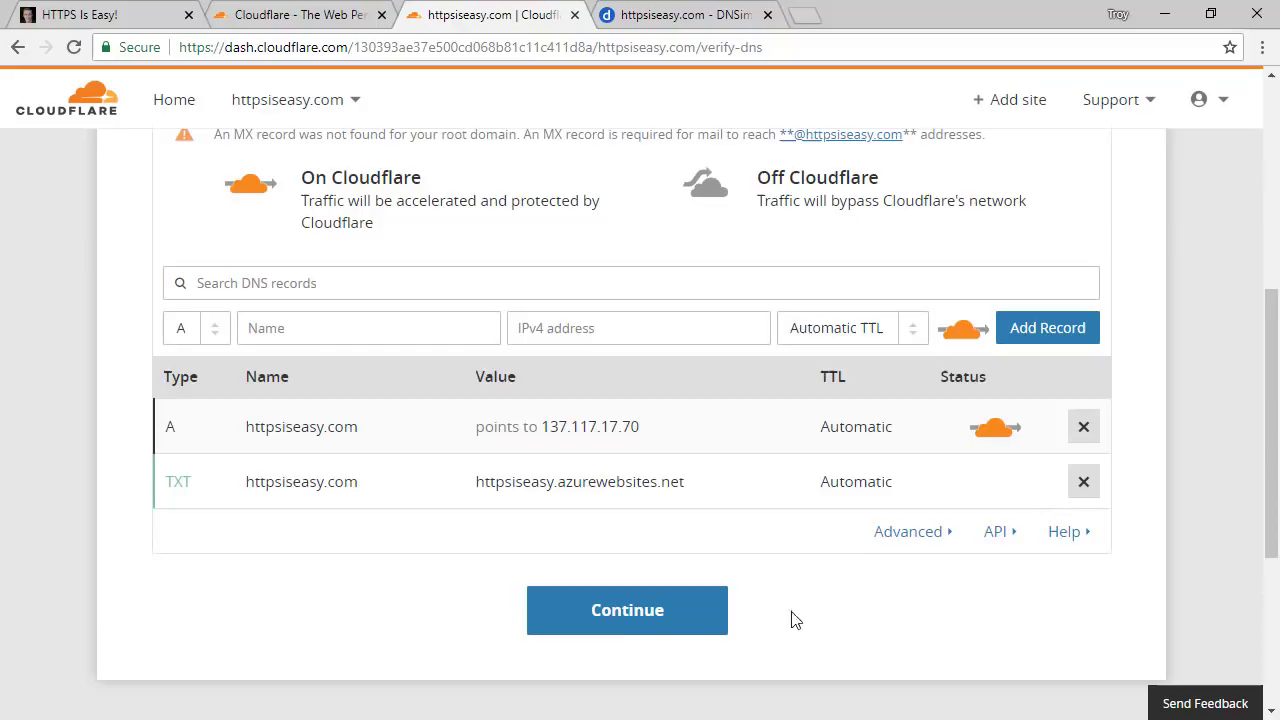
pyautogui.click(598, 620)
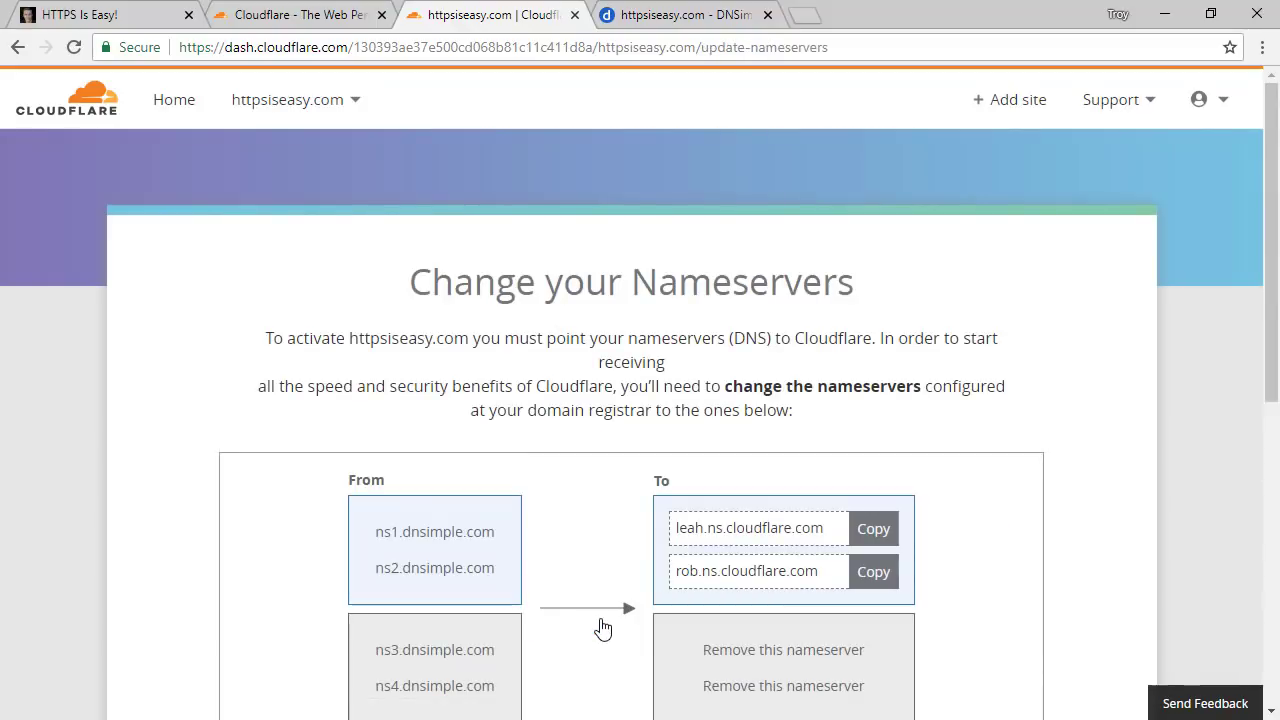
# Step: Copy the first Cloudflare nameserver, leah.ns.cloudflare.com, to the clipboard
pyautogui.scroll(-1, 602, 627)
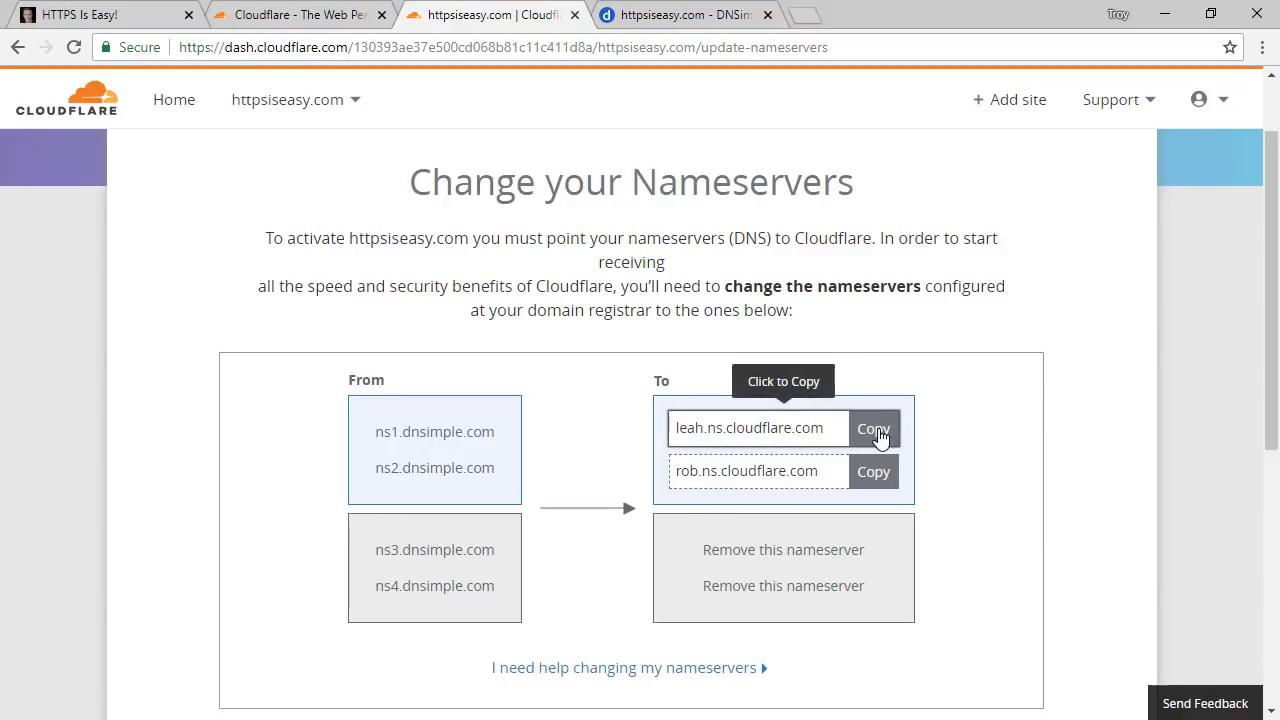
pyautogui.click(876, 432)
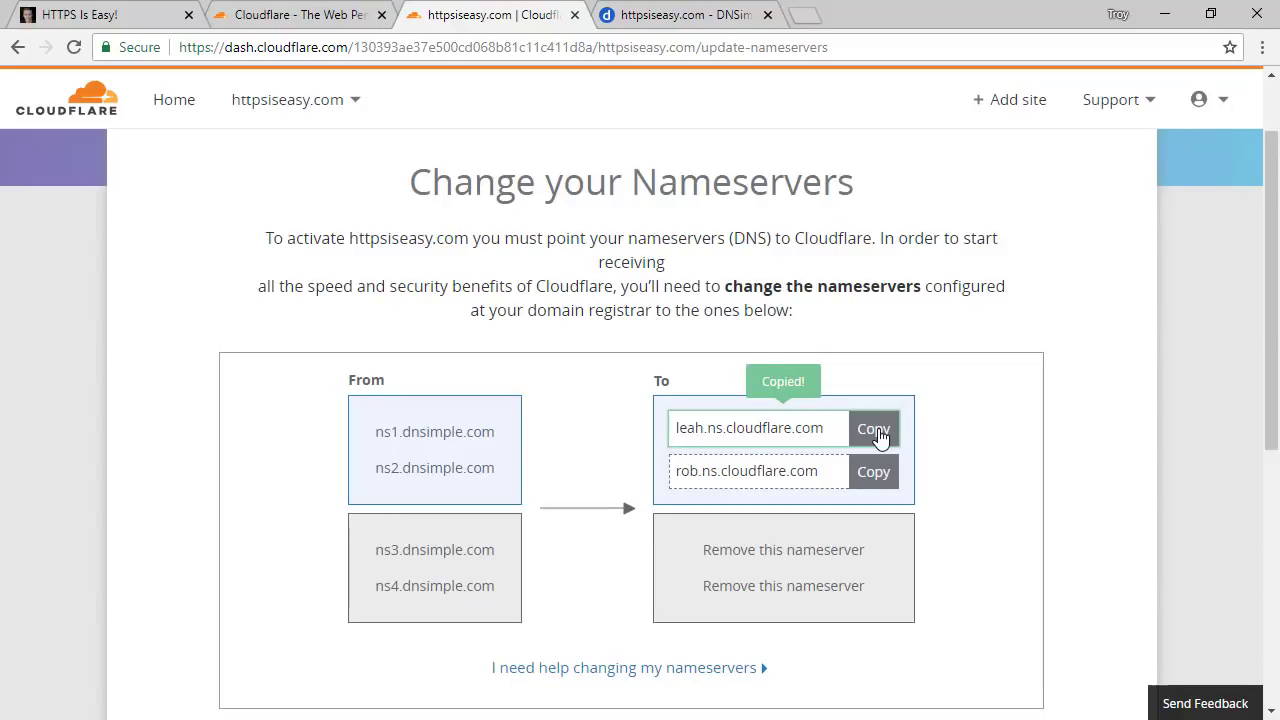
# Step: In DNSimple's name server settings, replace the first entry with leah.ns.cloudflare.com
pyautogui.click(674, 20)
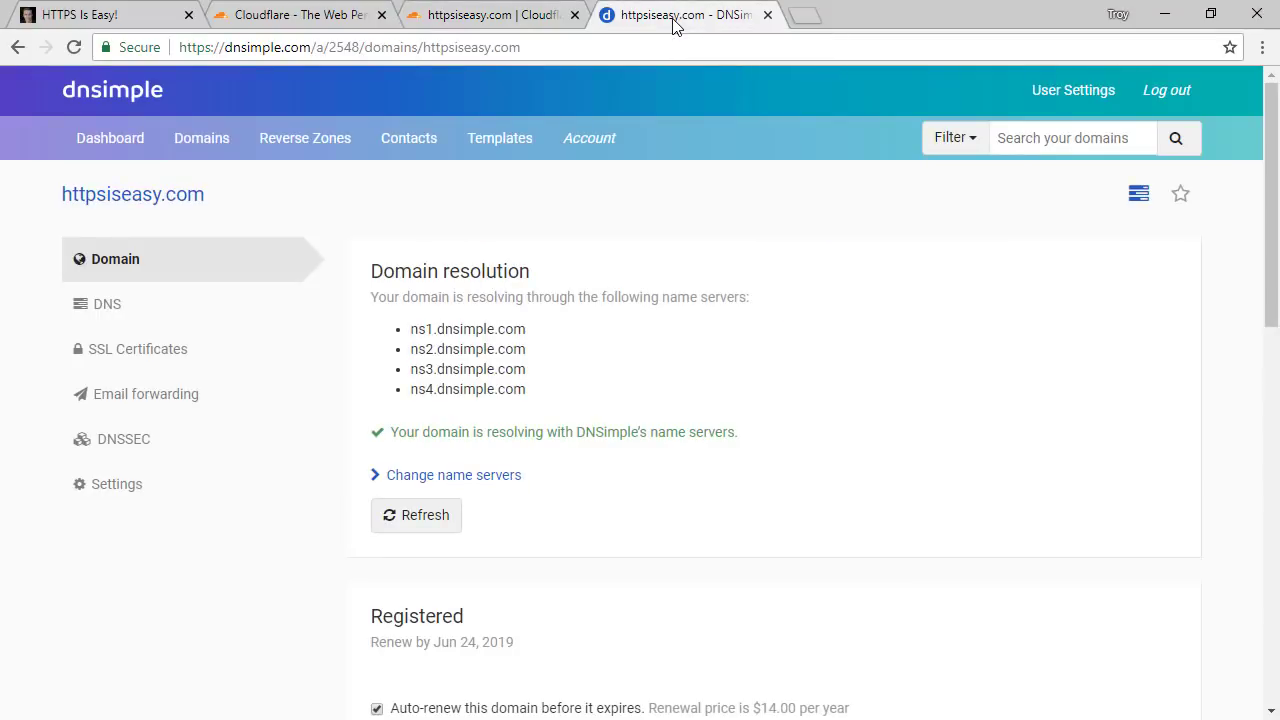
pyautogui.click(484, 485)
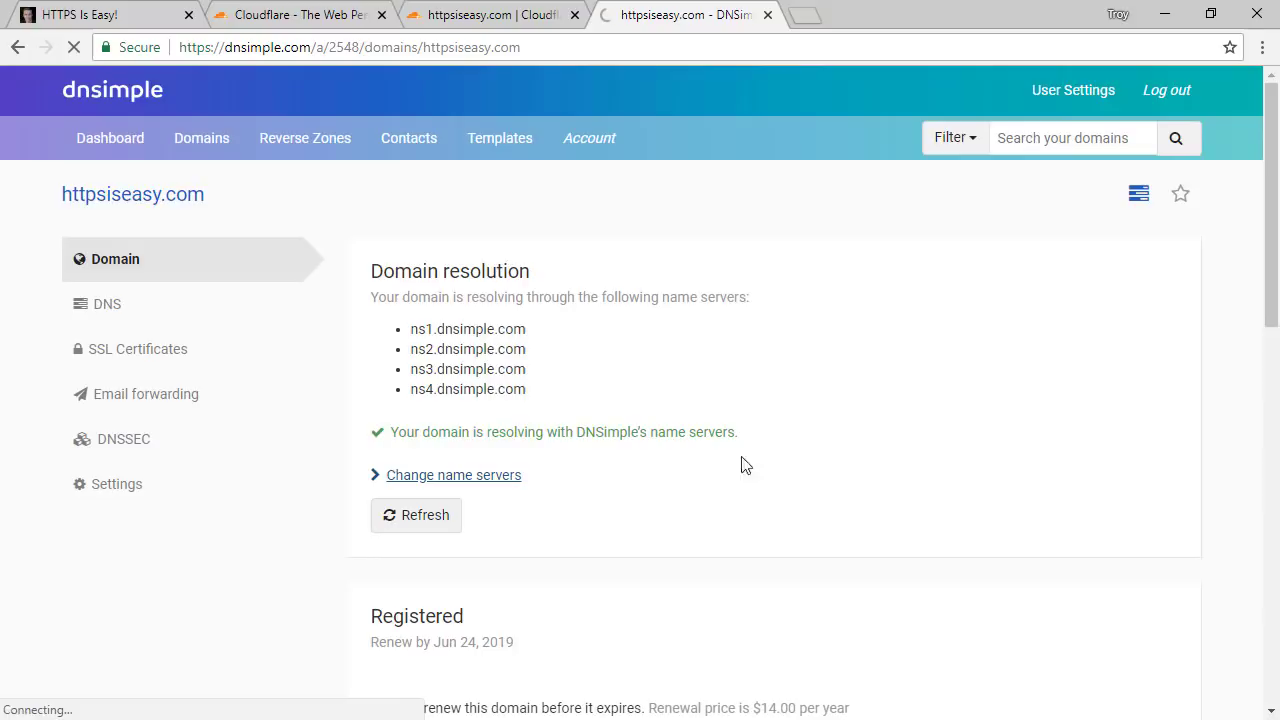
pyautogui.scroll(-1, 792, 460)
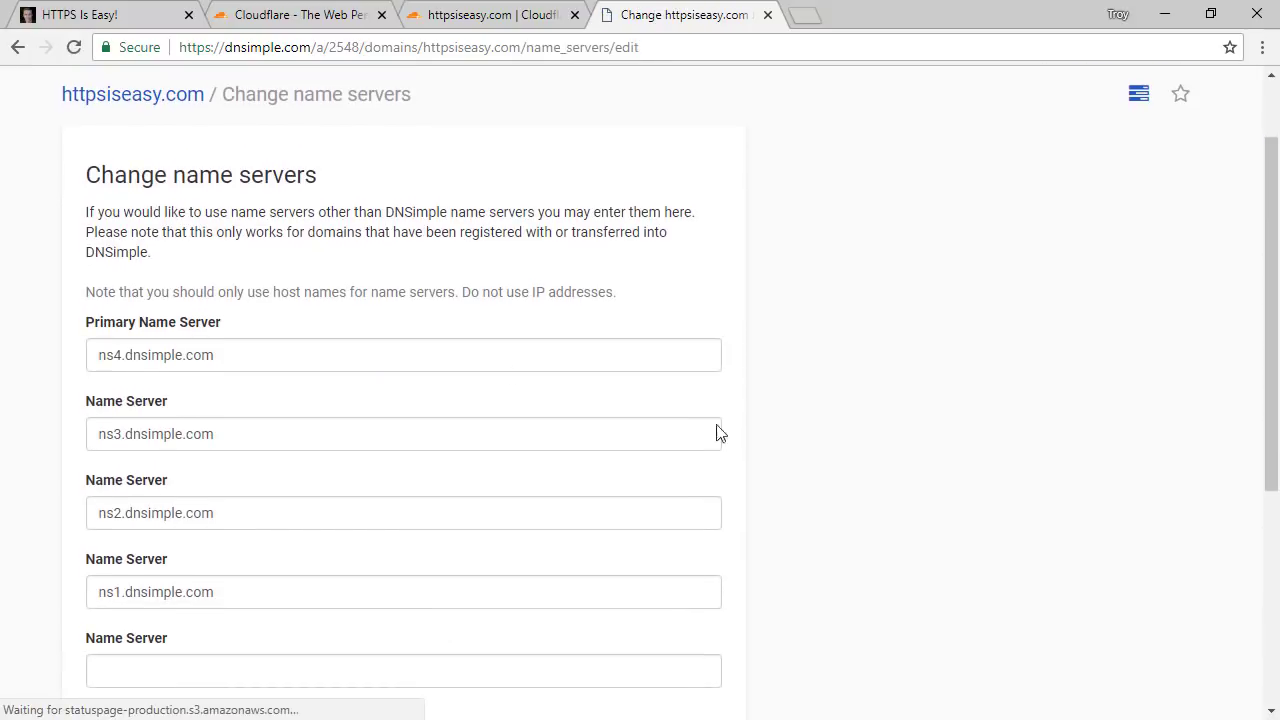
pyautogui.moveTo(257, 352); pyautogui.dragTo(43, 360)
pyautogui.hotkey('ctrl', 'v')
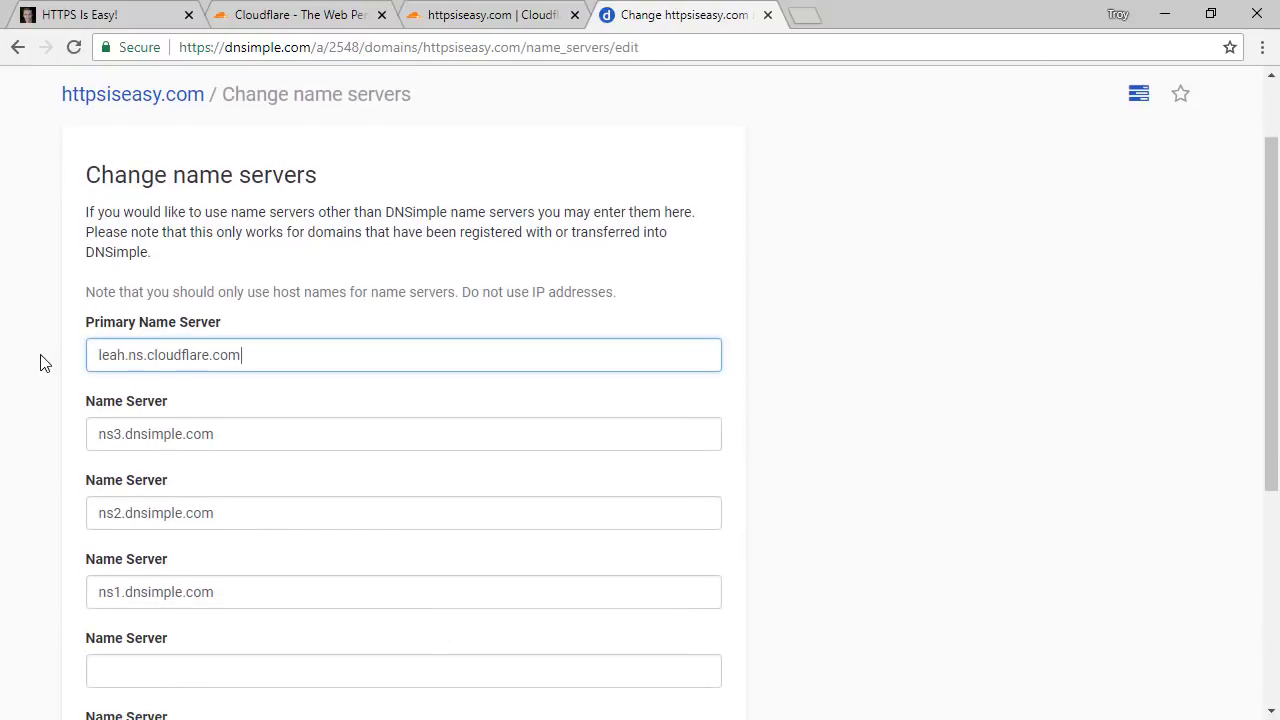
# Step: Copy rob.ns.cloudflare.com from Cloudflare and put it in place of ns3.dnsimple.com
pyautogui.click(475, 17)
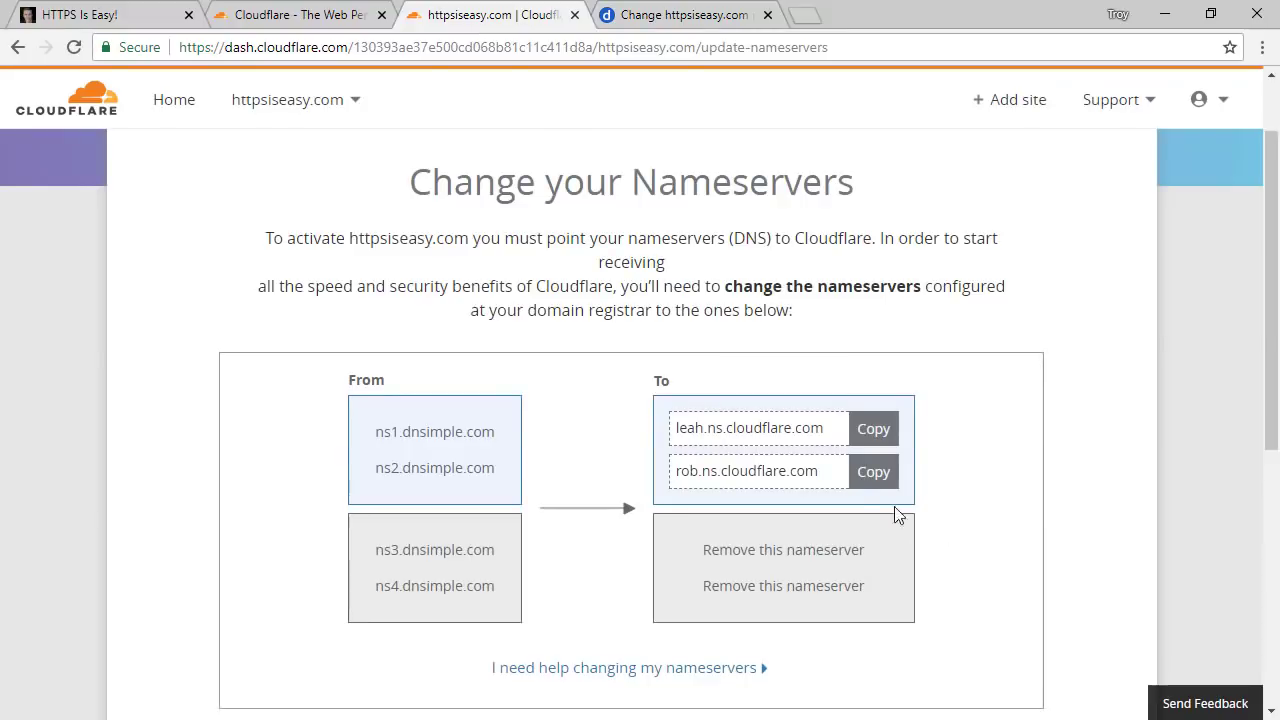
pyautogui.click(873, 471)
pyautogui.click(622, 22)
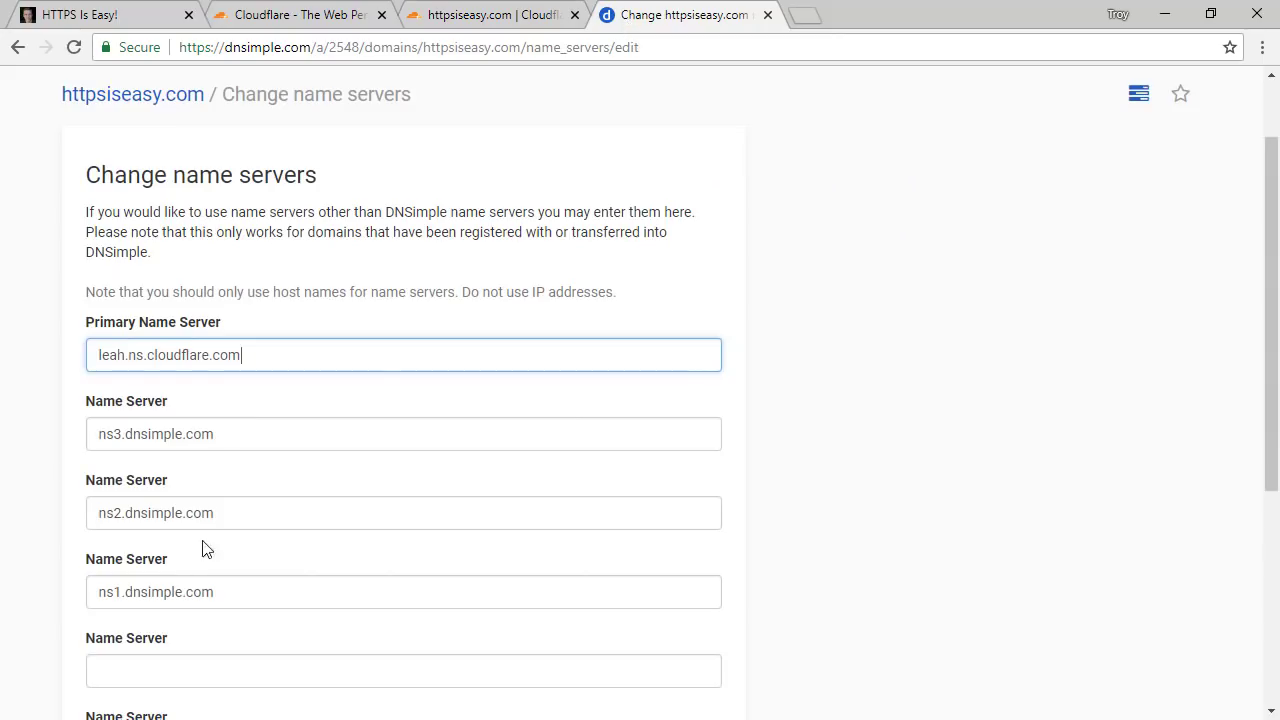
pyautogui.moveTo(251, 432); pyautogui.dragTo(63, 443)
pyautogui.hotkey('ctrl', 'v')
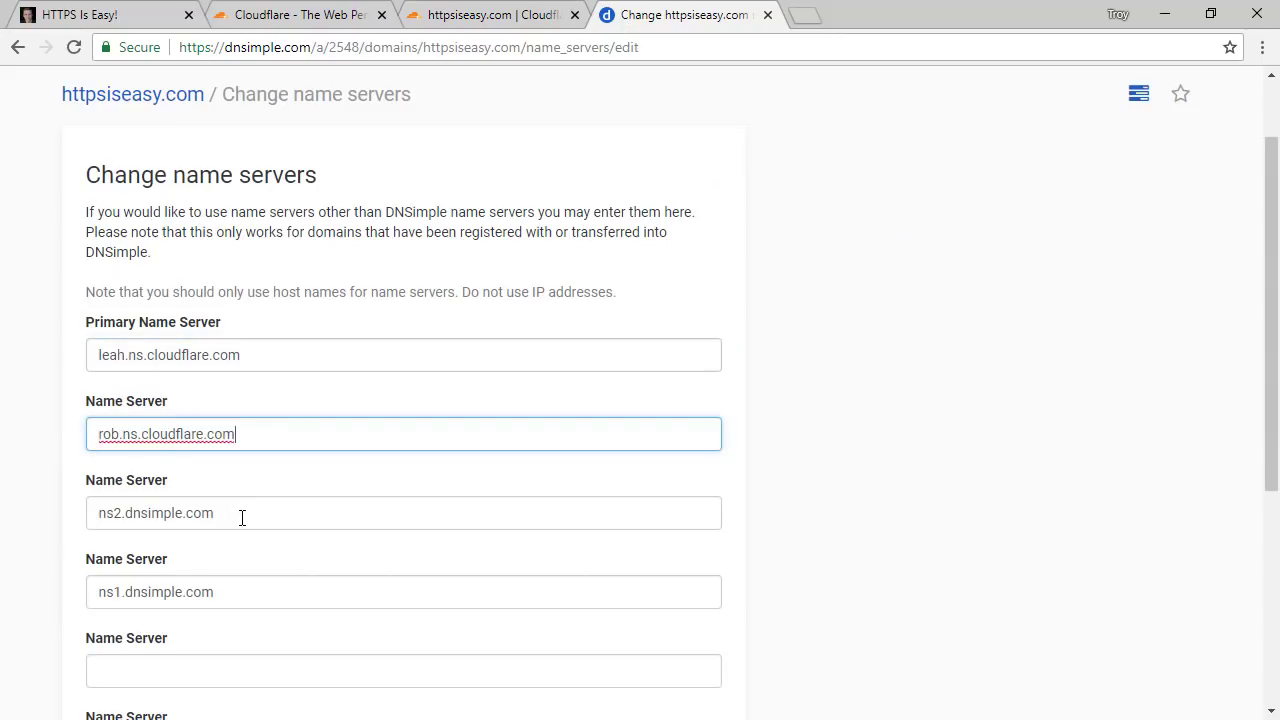
# Step: Delete the ns2 and ns1 DNSimple entries and save the new name servers
pyautogui.moveTo(242, 514); pyautogui.dragTo(63, 520)
pyautogui.press('BackSpace')
pyautogui.moveTo(230, 593); pyautogui.dragTo(55, 597)
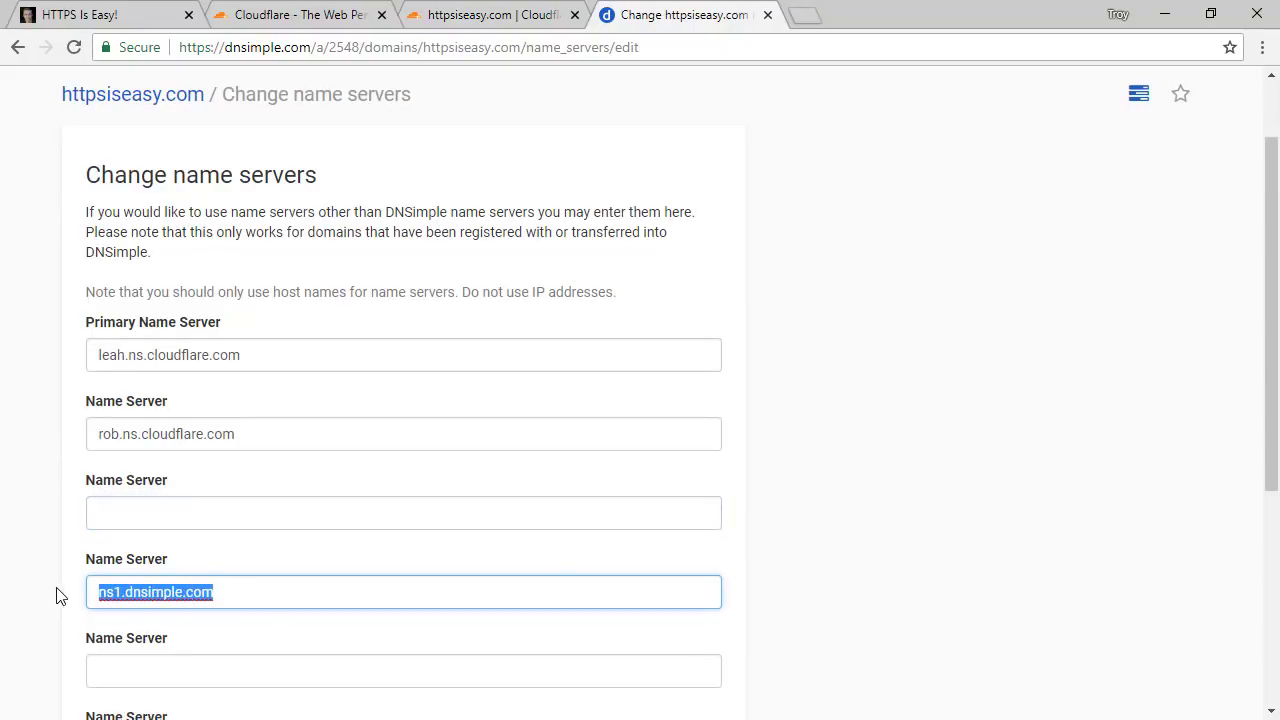
pyautogui.press('BackSpace')
pyautogui.scroll(-2, 897, 437)
pyautogui.scroll(-2, 897, 437)
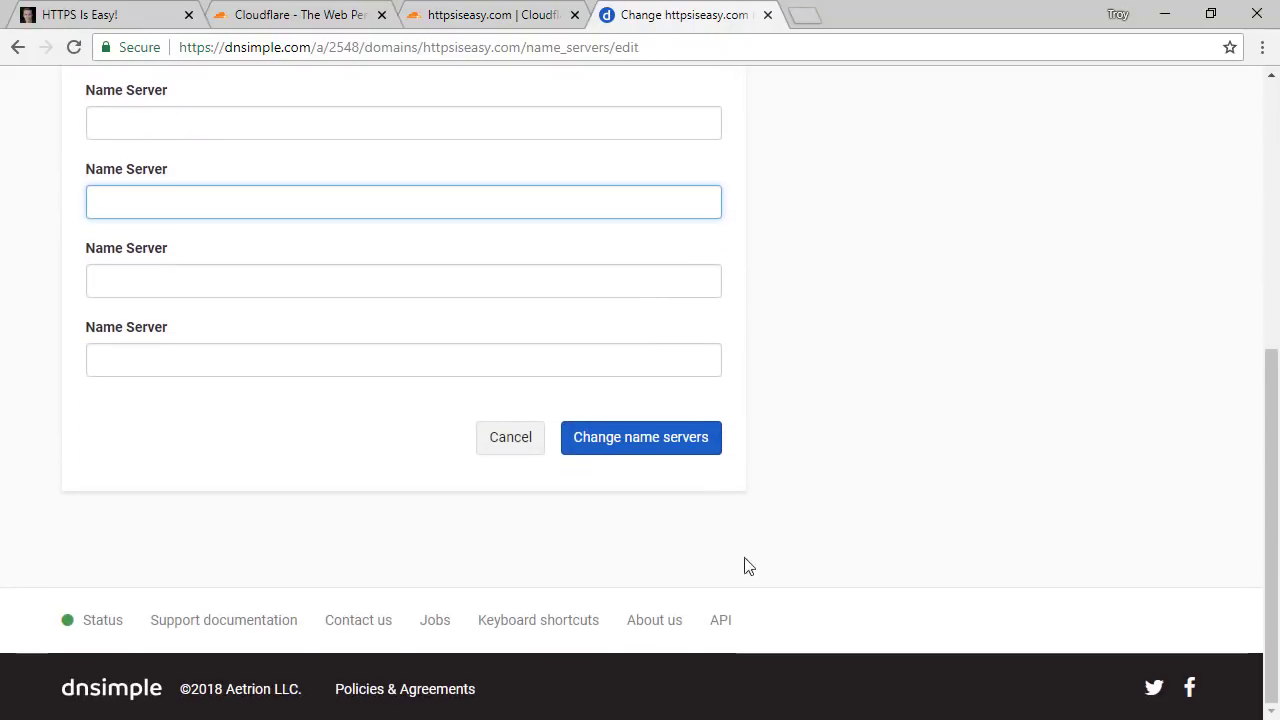
pyautogui.click(602, 448)
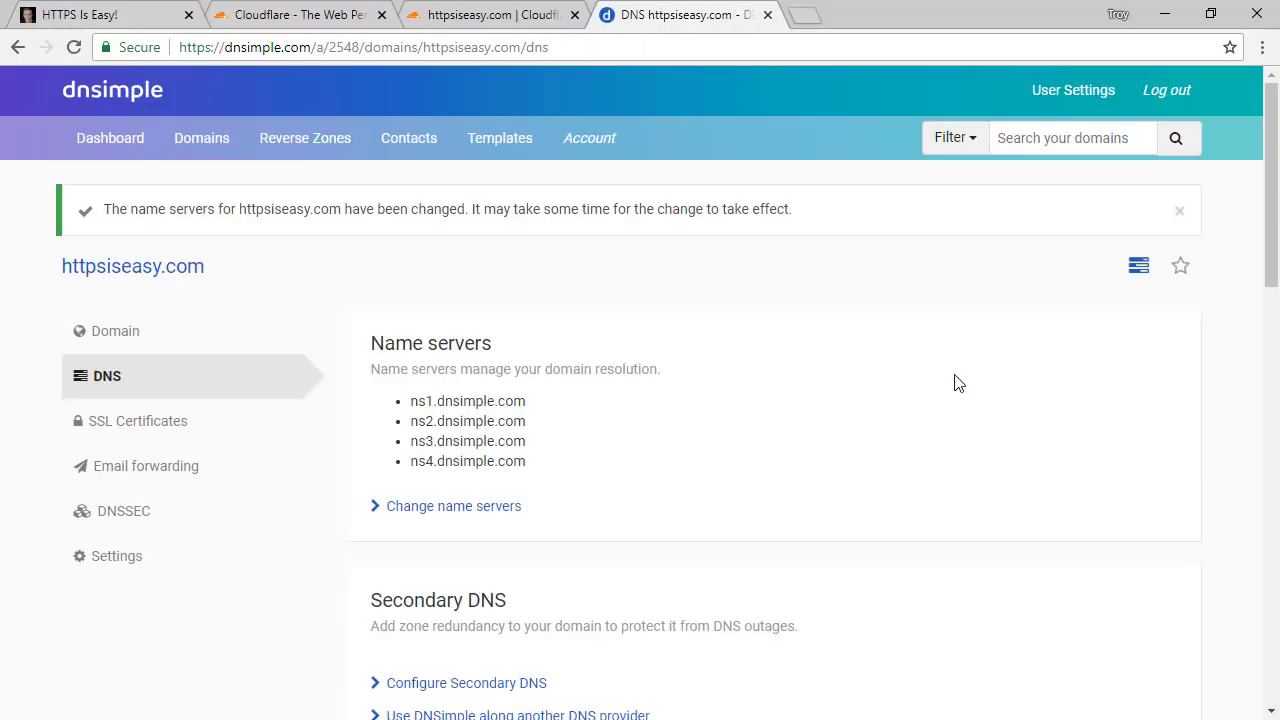
# Step: Continue past Cloudflare's Change your Nameservers page to the httpsiseasy.com overview
pyautogui.click(486, 22)
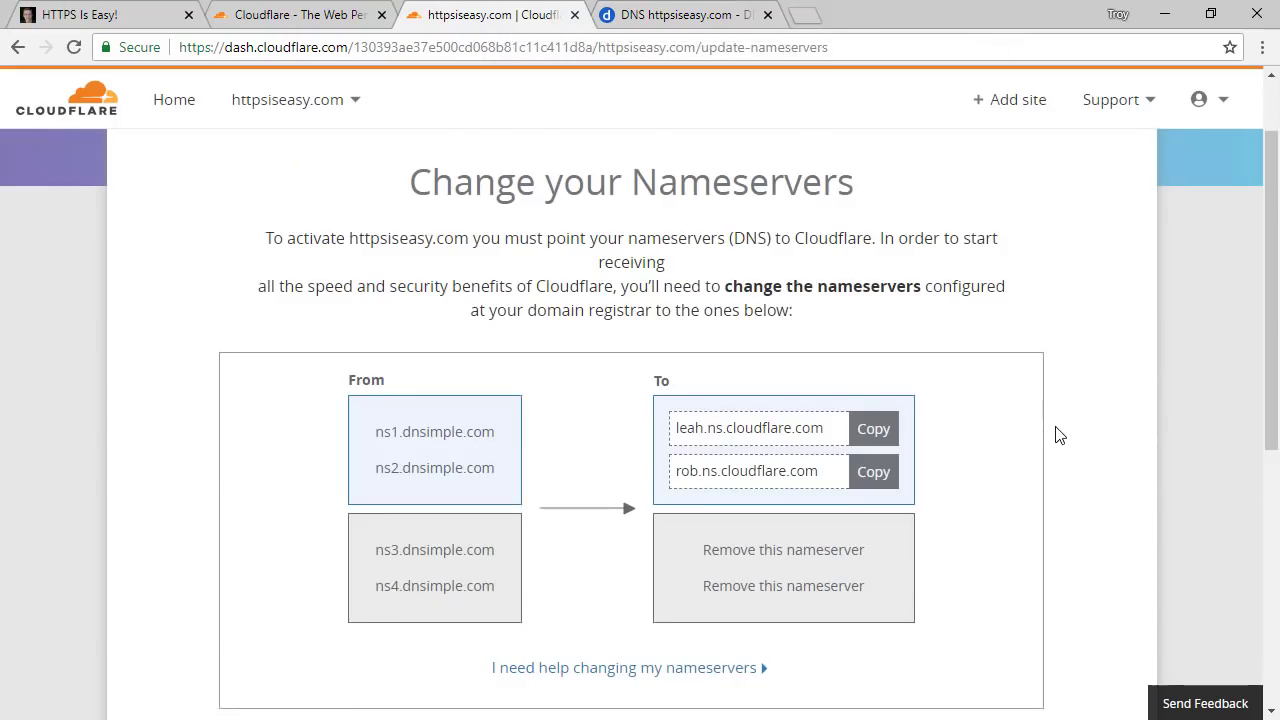
pyautogui.scroll(-2, 1054, 434)
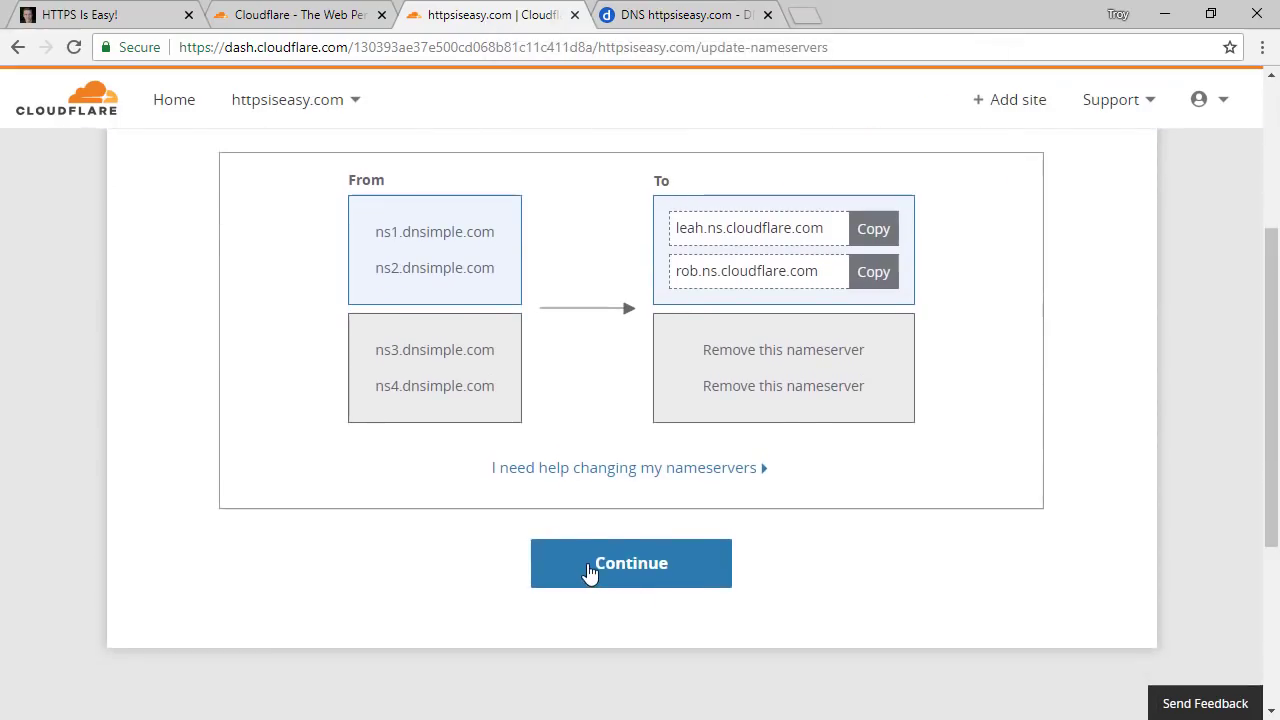
pyautogui.click(589, 572)
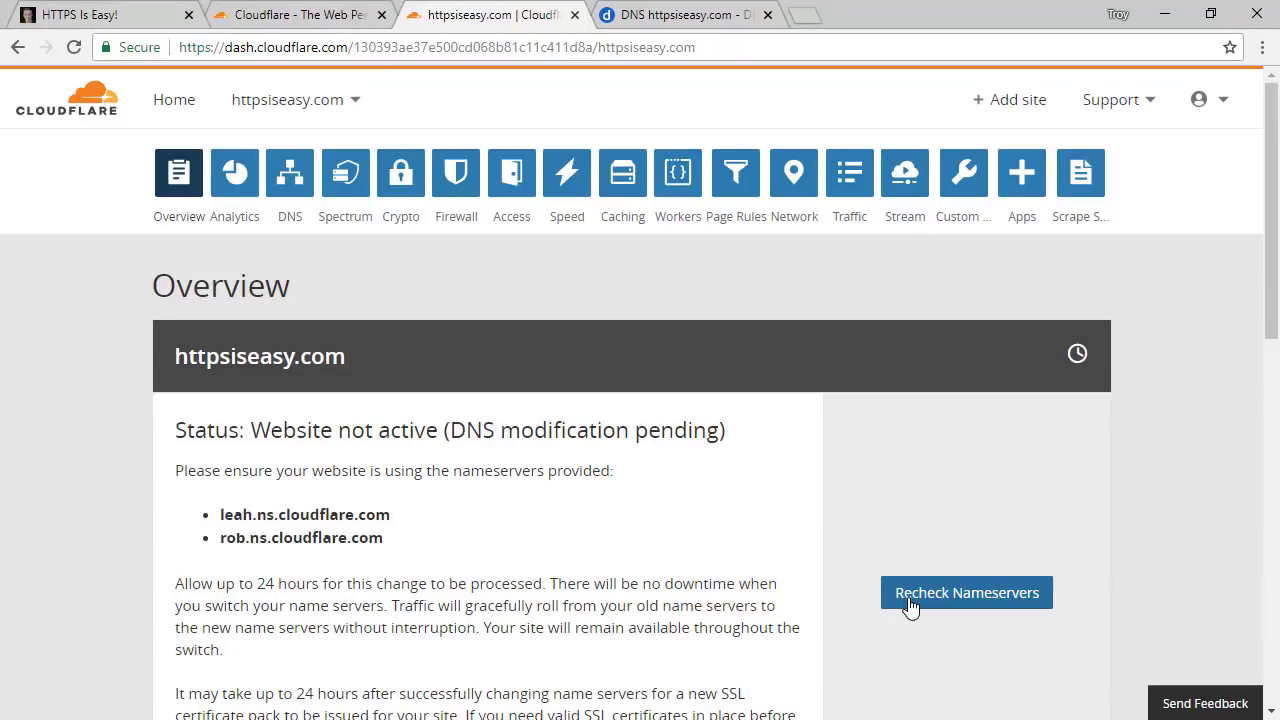
# Step: Recheck the nameservers until httpsiseasy.com's status reads Active
pyautogui.click(910, 604)
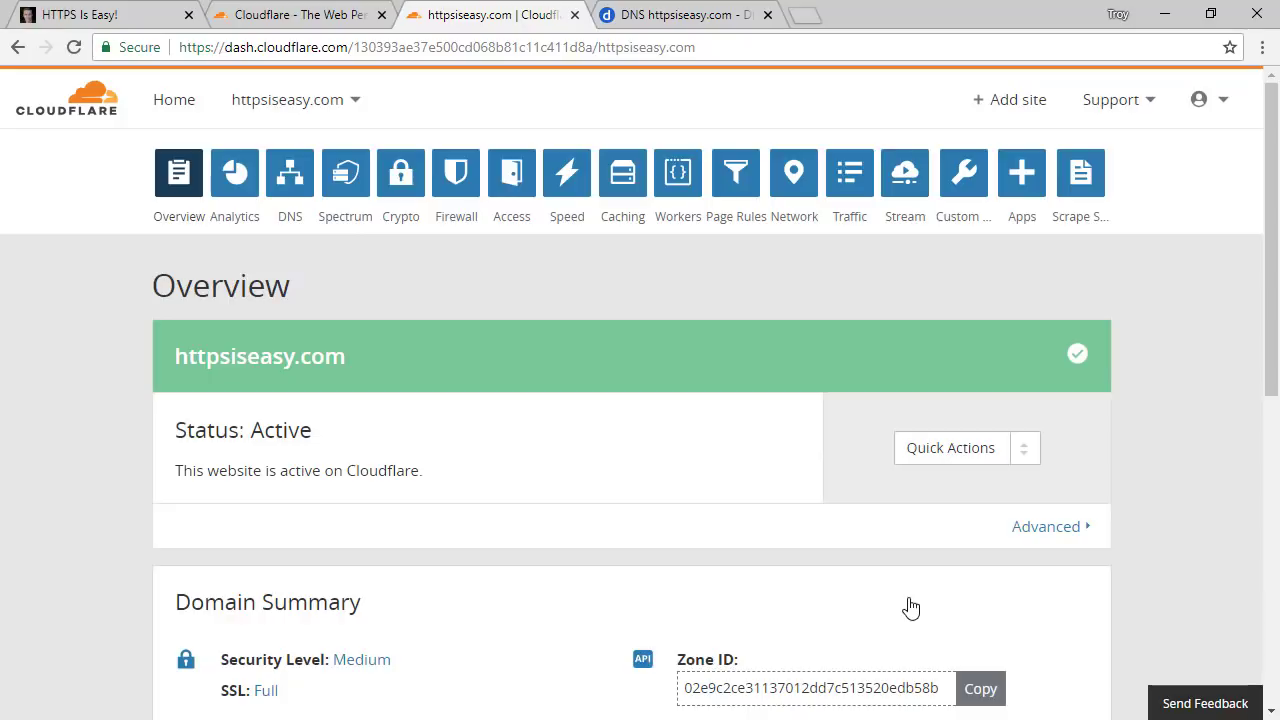
# Step: Switch Always use HTTPS on in the Crypto settings, then return to the HTTPS Is Easy! tab
pyautogui.click(400, 192)
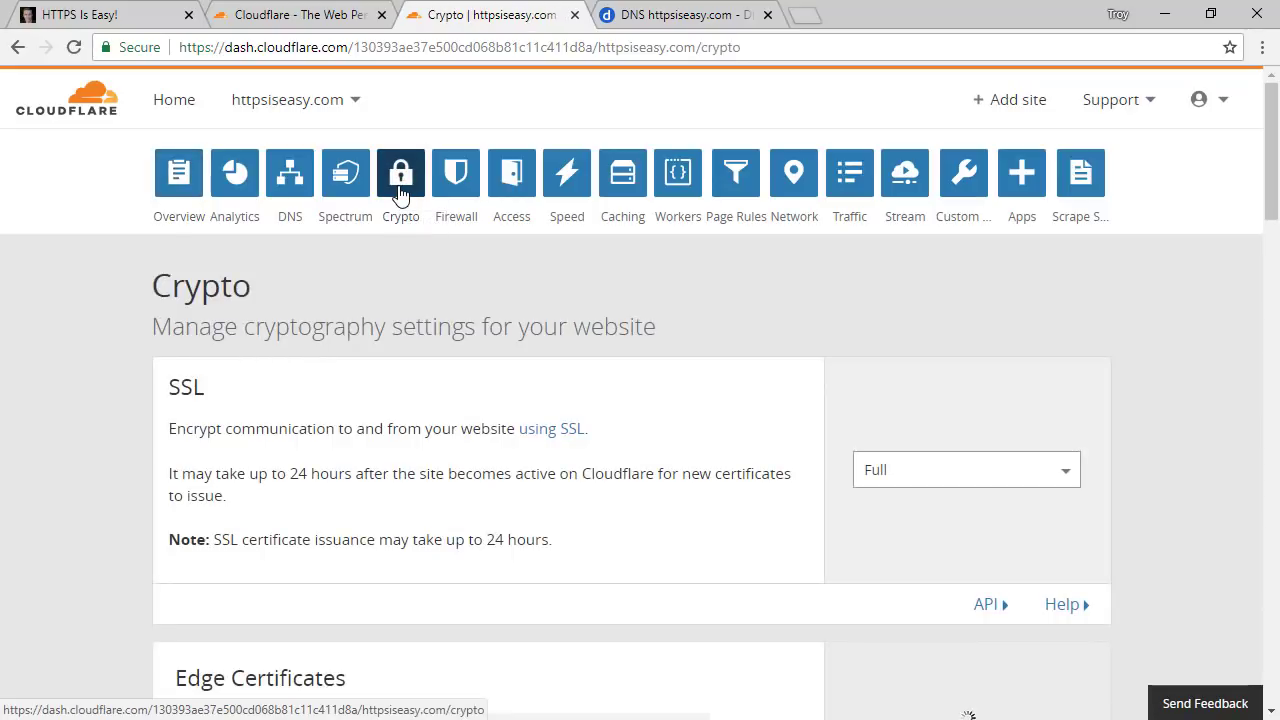
pyautogui.scroll(-2, 713, 369)
pyautogui.scroll(-2, 713, 369)
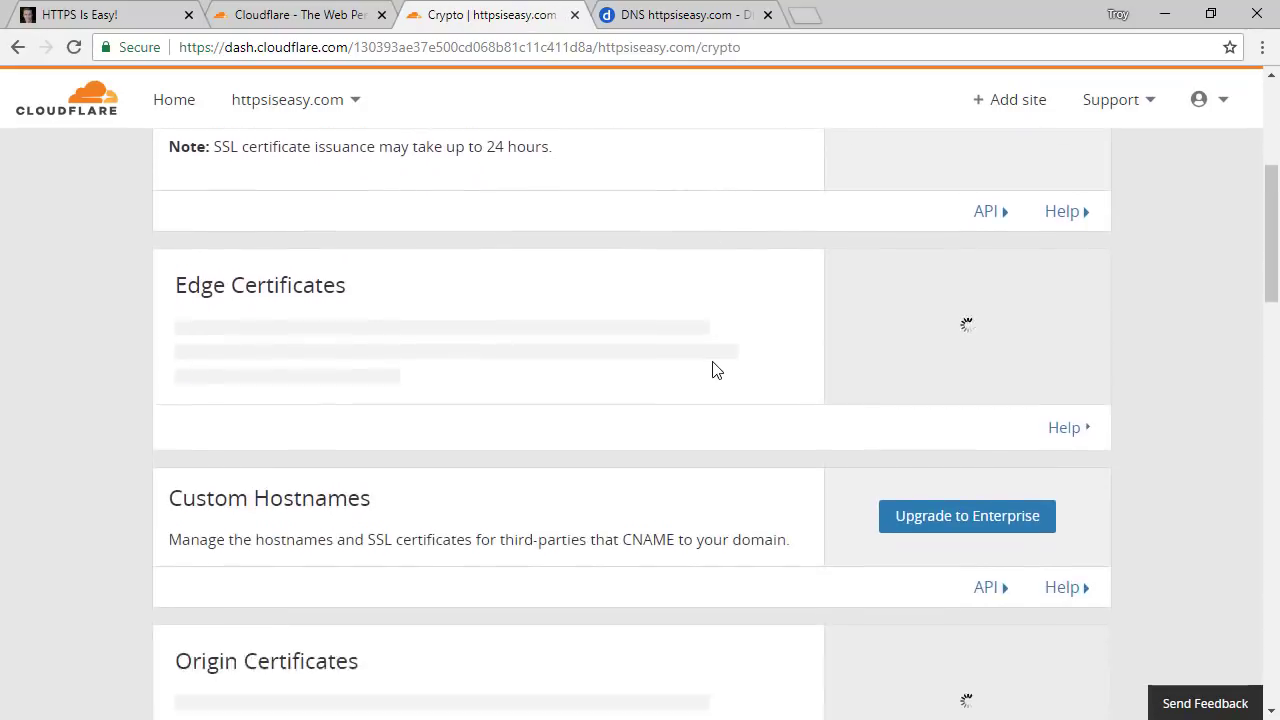
pyautogui.scroll(-2, 713, 369)
pyautogui.scroll(-2, 713, 369)
pyautogui.scroll(-1, 713, 369)
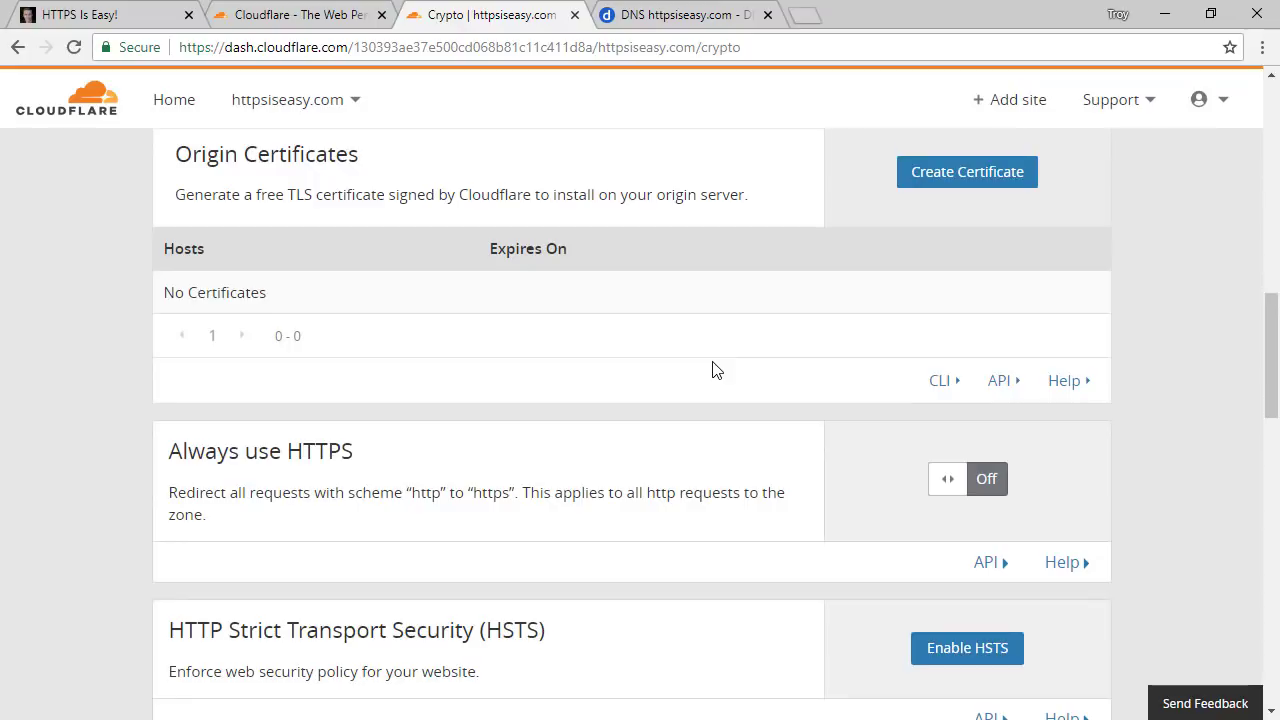
pyautogui.click(985, 484)
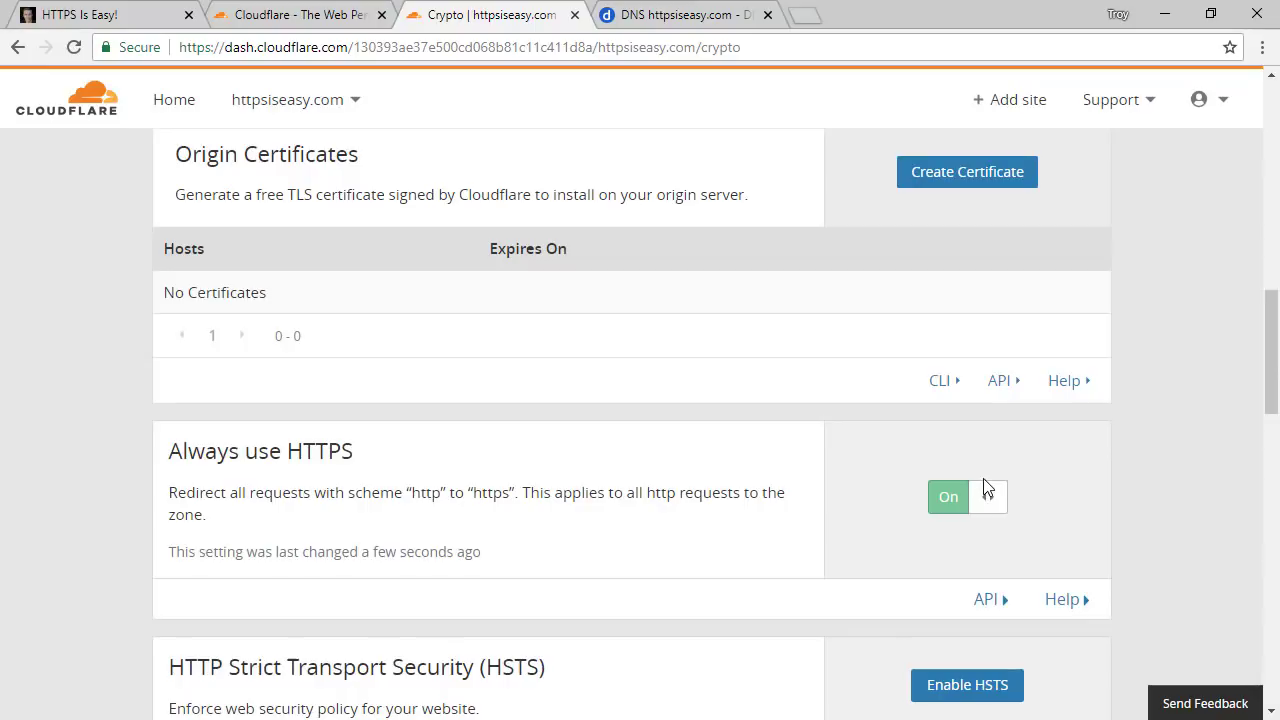
pyautogui.click(143, 22)
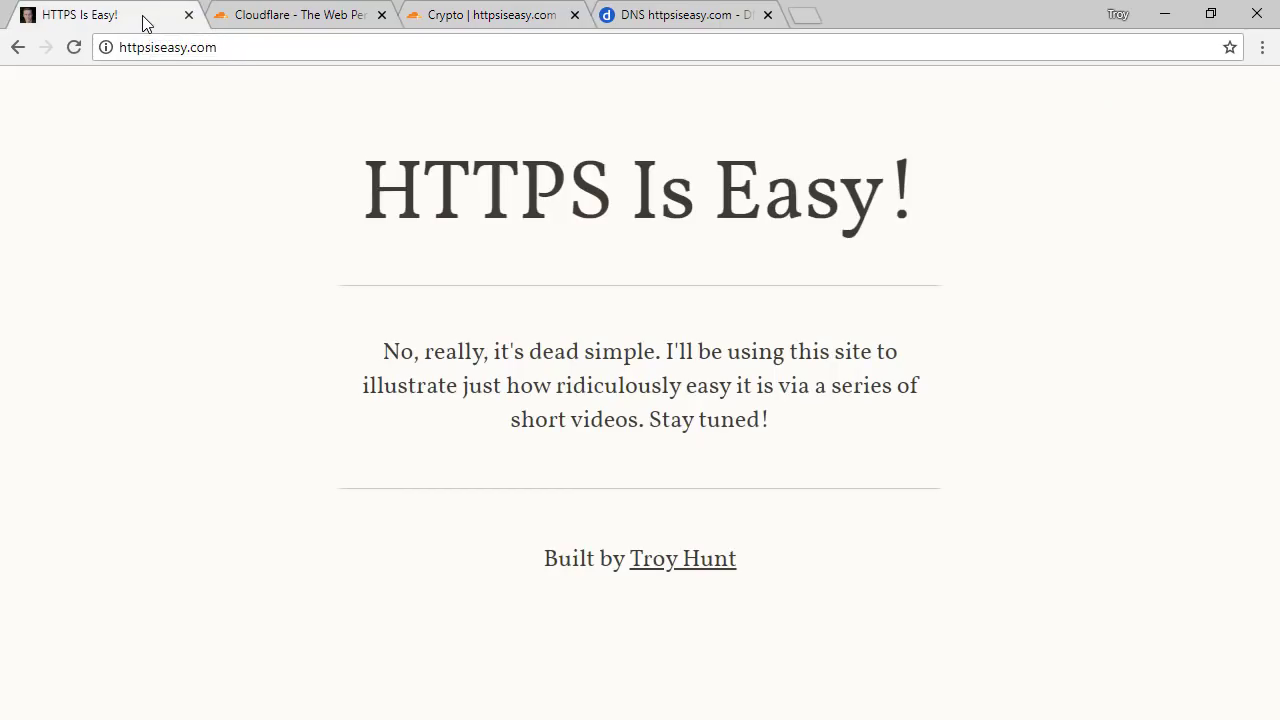
# Step: Reload httpsiseasy.com over https and view its Secure connection and certificate details
pyautogui.click(75, 48)
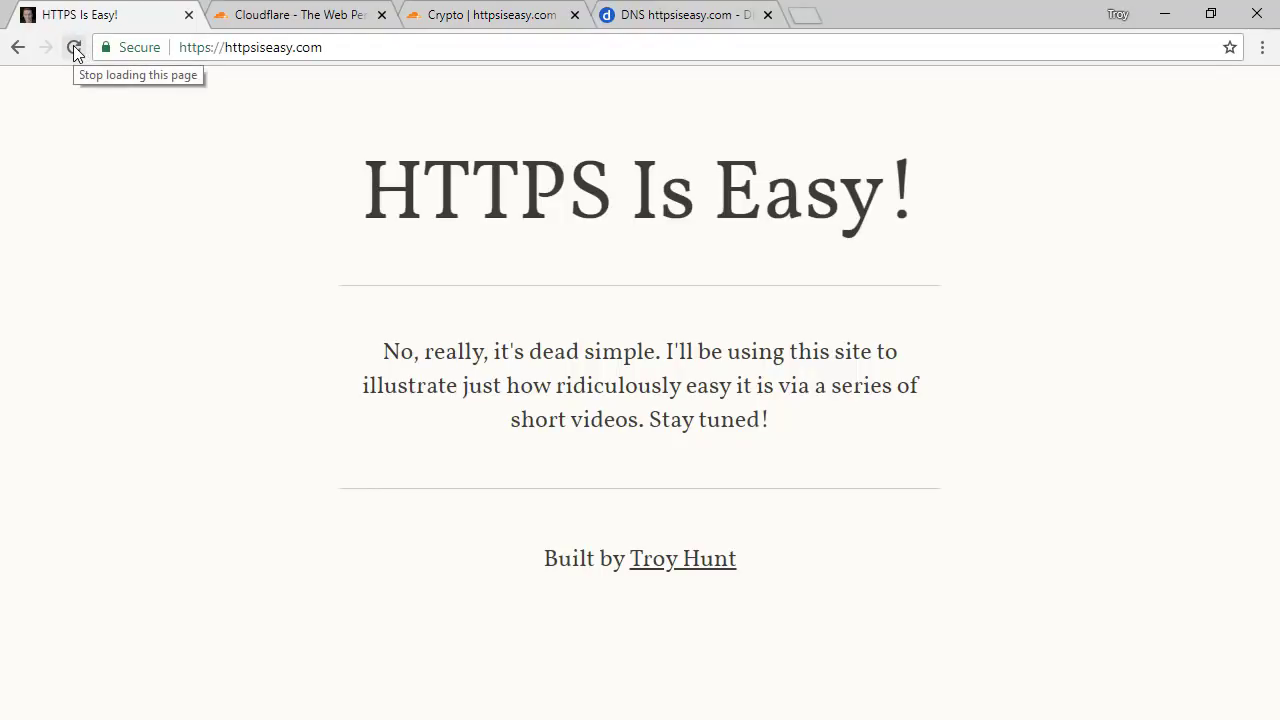
pyautogui.click(155, 55)
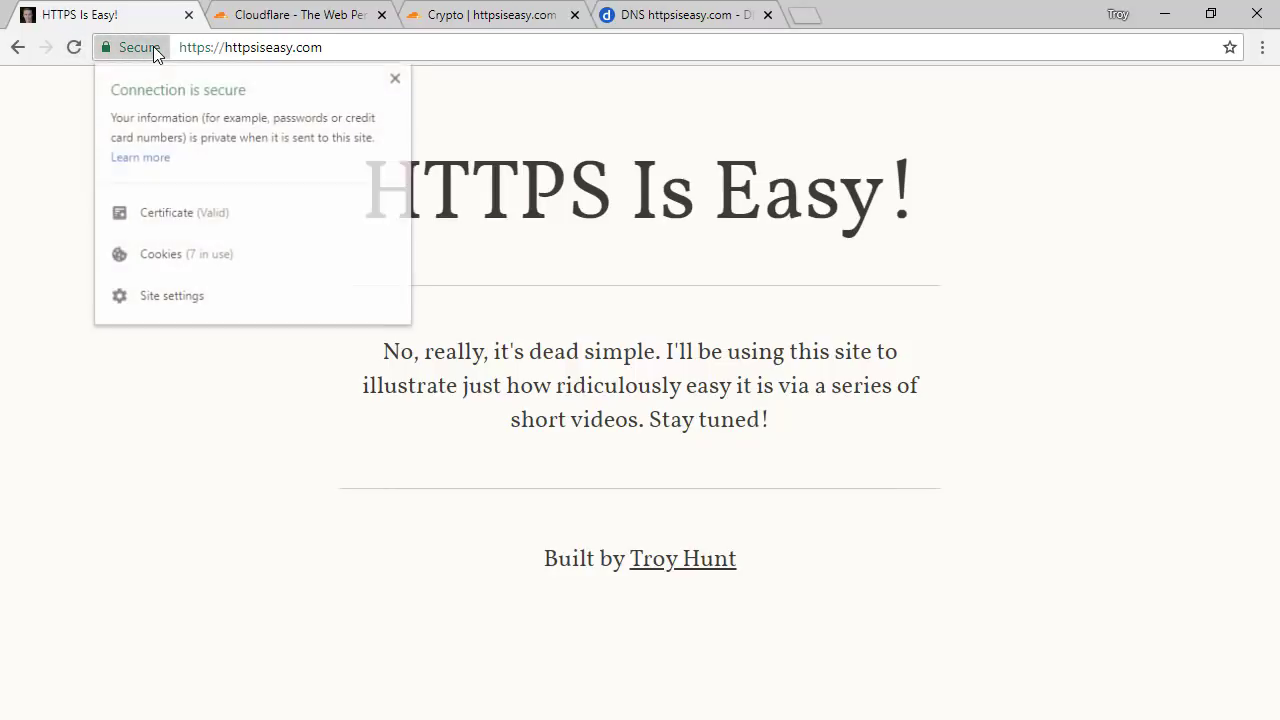